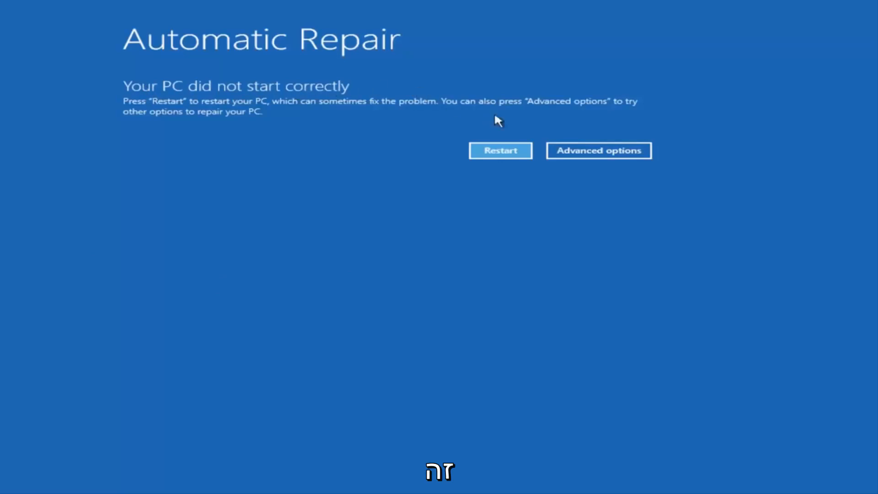
Reach Command Prompt via Advanced options > Troubleshoot > Advanced options in the recovery menus.
click(598, 151)
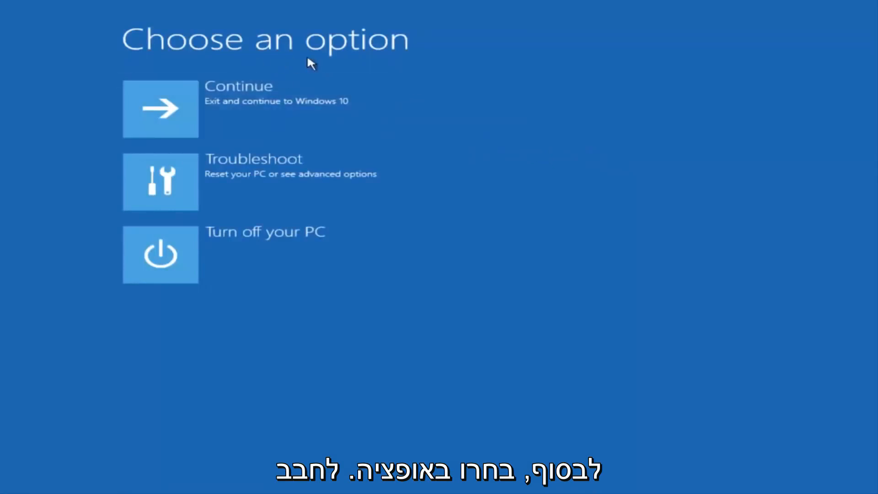
click(213, 180)
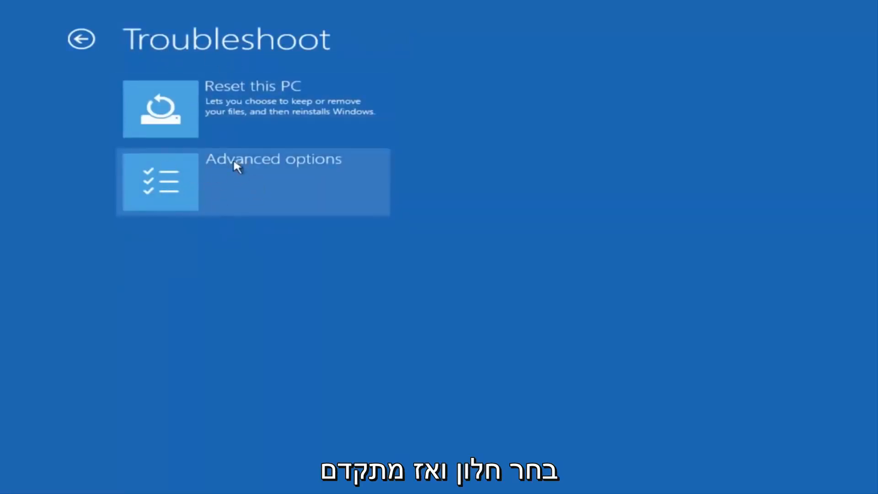
click(201, 171)
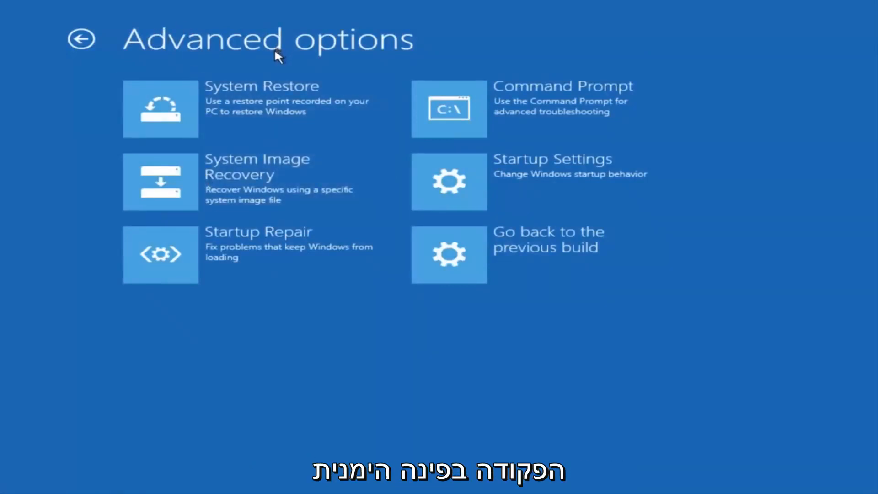
click(493, 114)
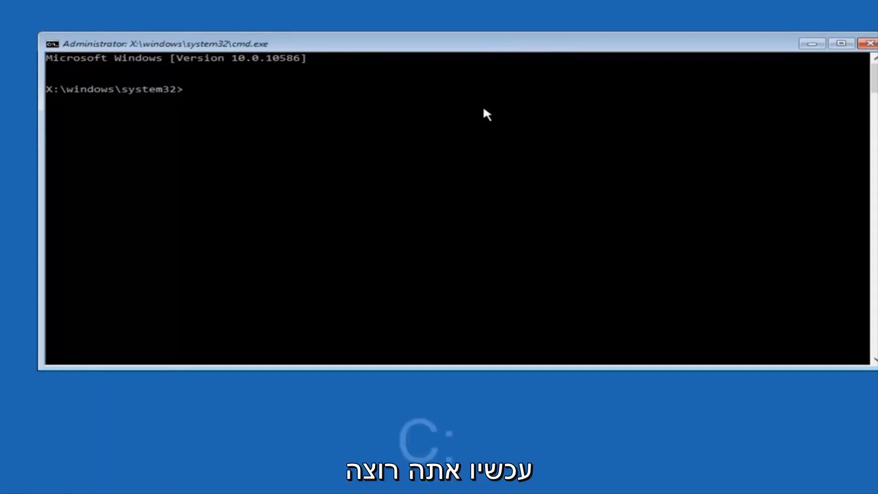
text(c)
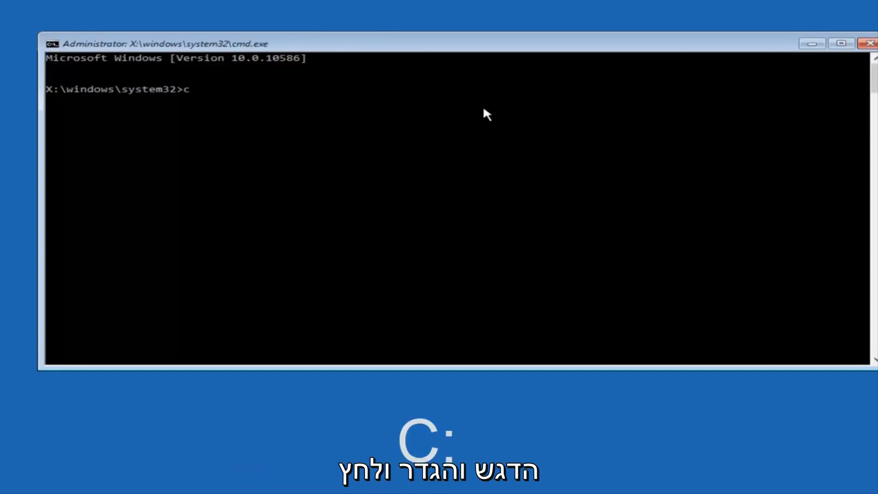
text(:)
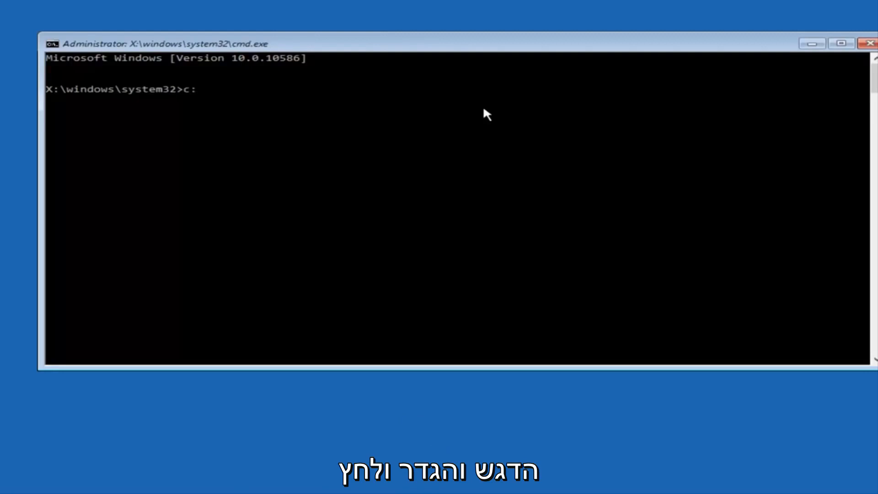
Switch to drive C and list its root folders: PerfLogs, Program Files, Users, Windows.
key(Return)
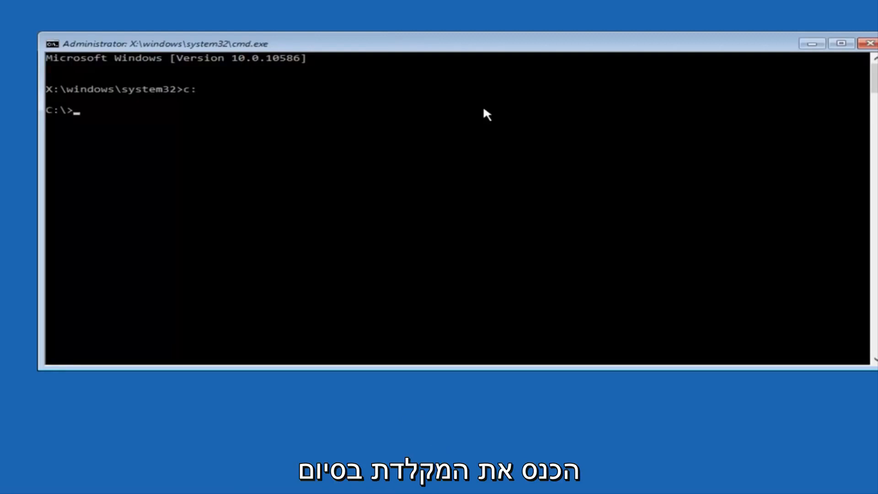
text(dir)
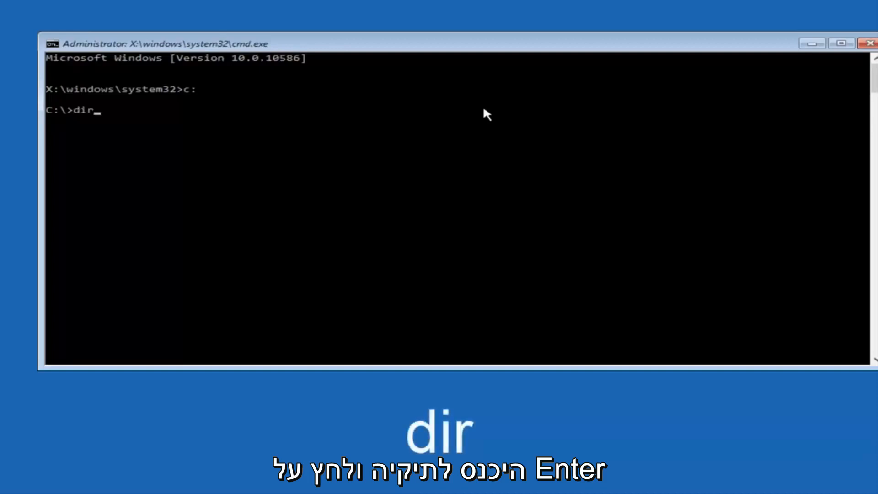
key(Return)
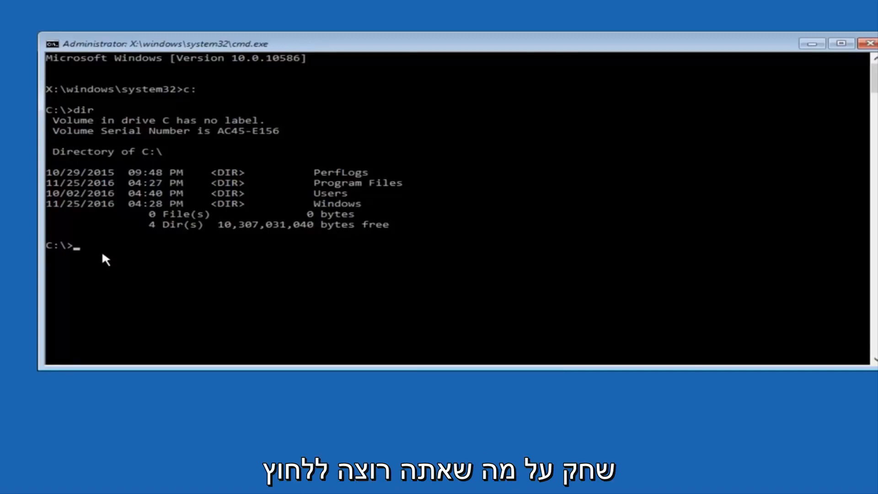
text(cd \)
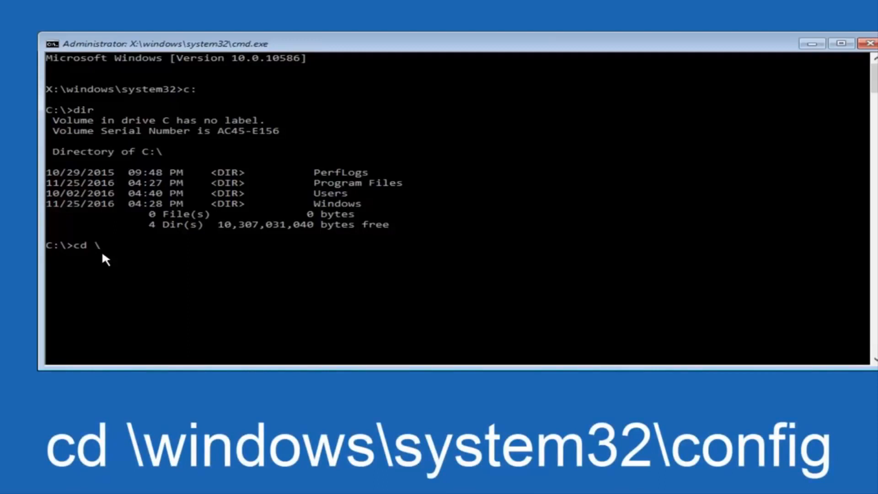
text(windows)
text(\s)
text(ystem32\c)
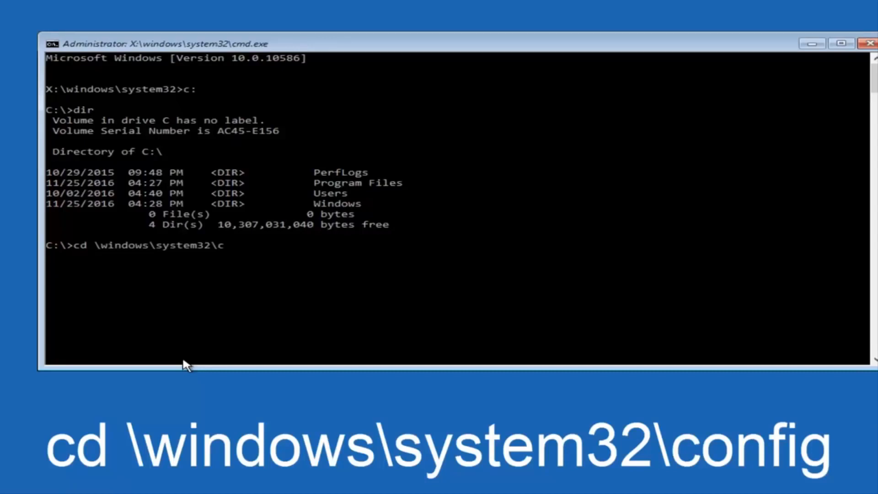
text(onfig)
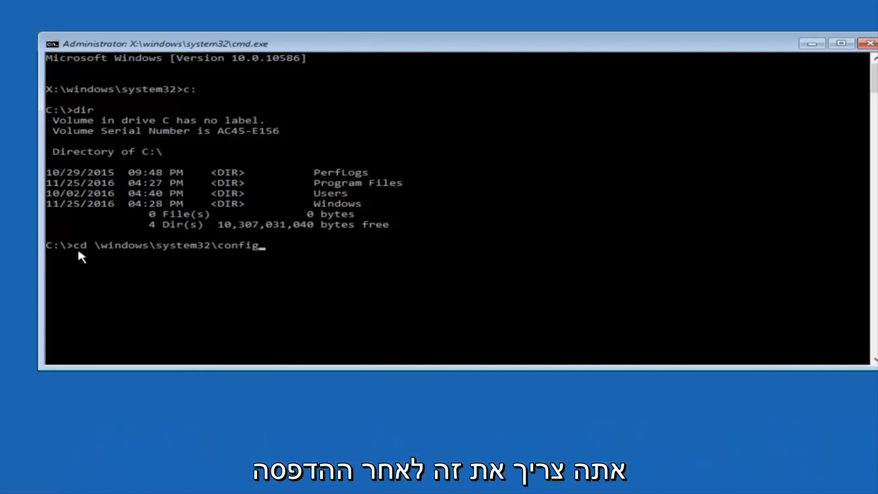
Change directory to C:\Windows\System32\config.
key(Return)
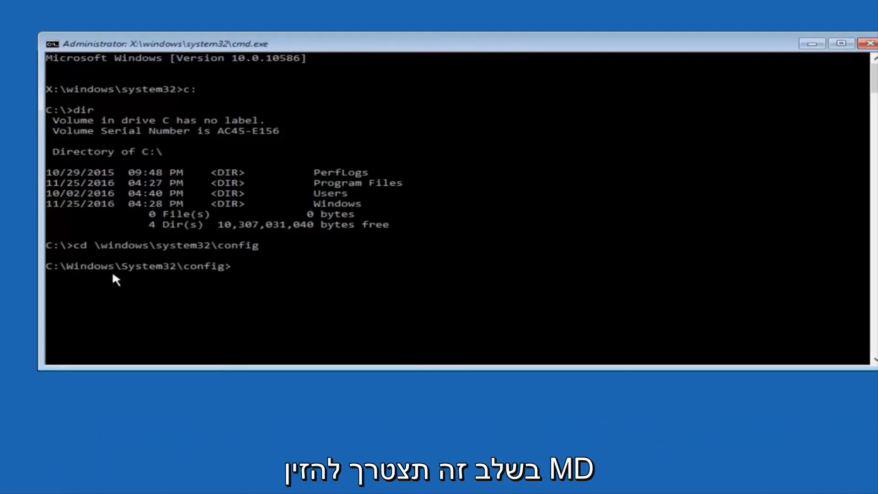
text(MD)
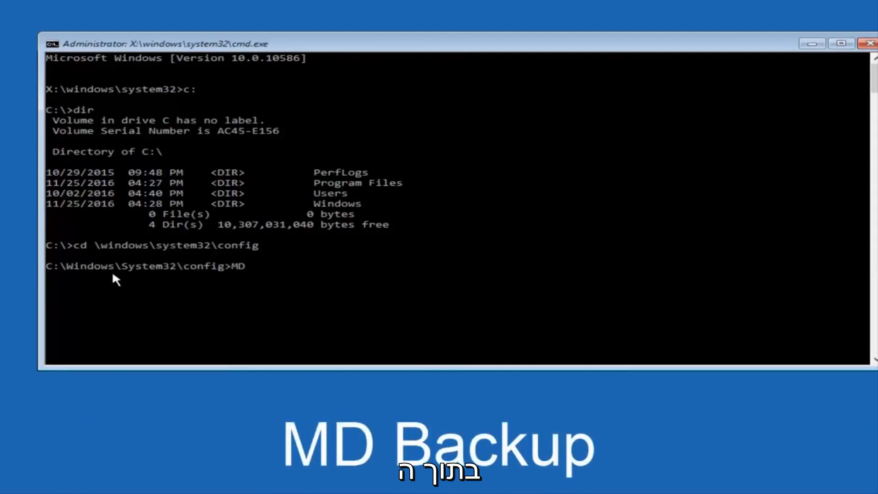
text( Backup)
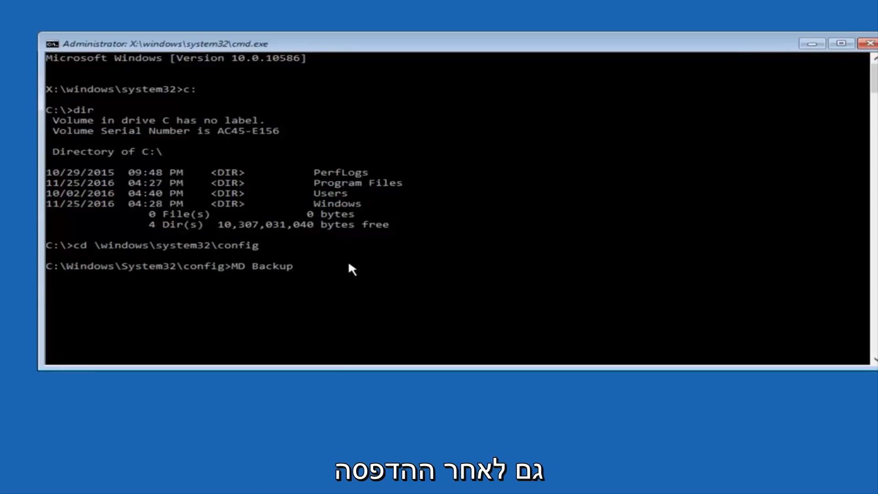
Create a Backup folder in config and copy all 10 hive files into it.
key(Return)
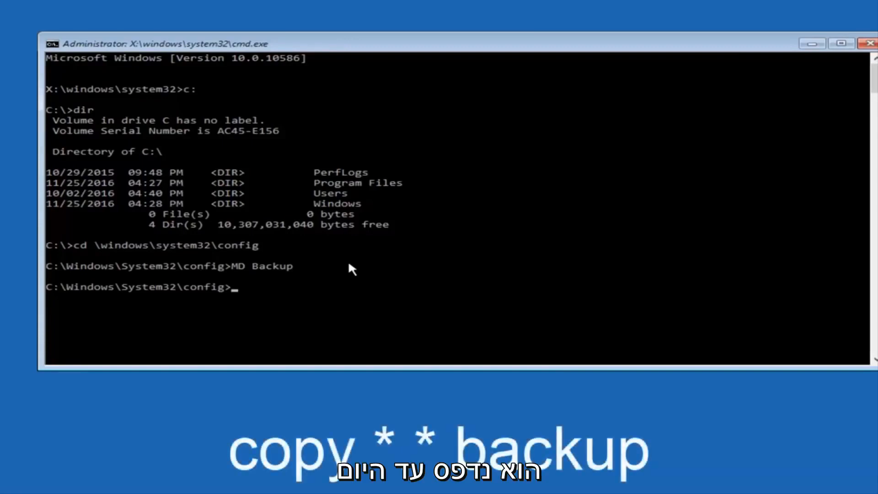
text(copy)
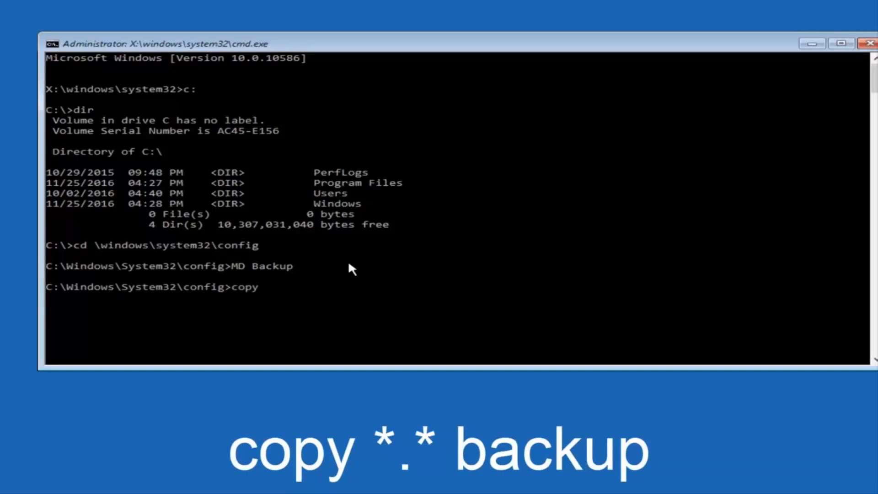
text( *)
text(.)
text(*)
text( backup)
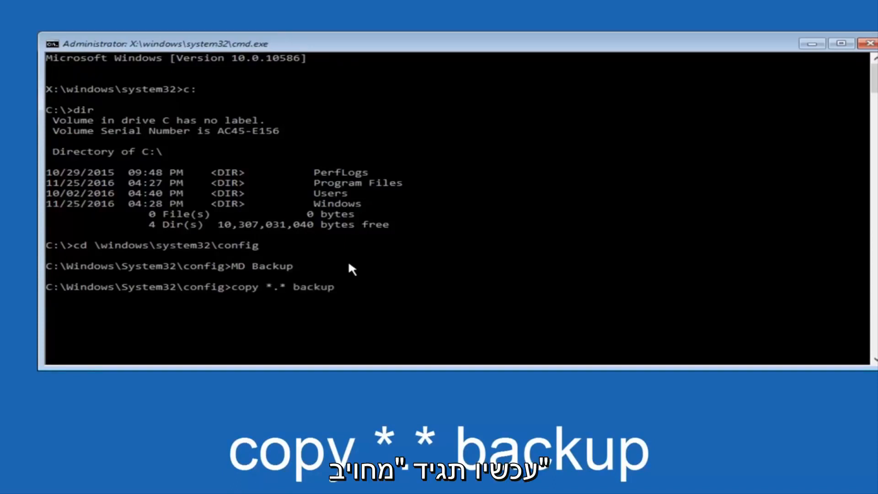
key(Return)
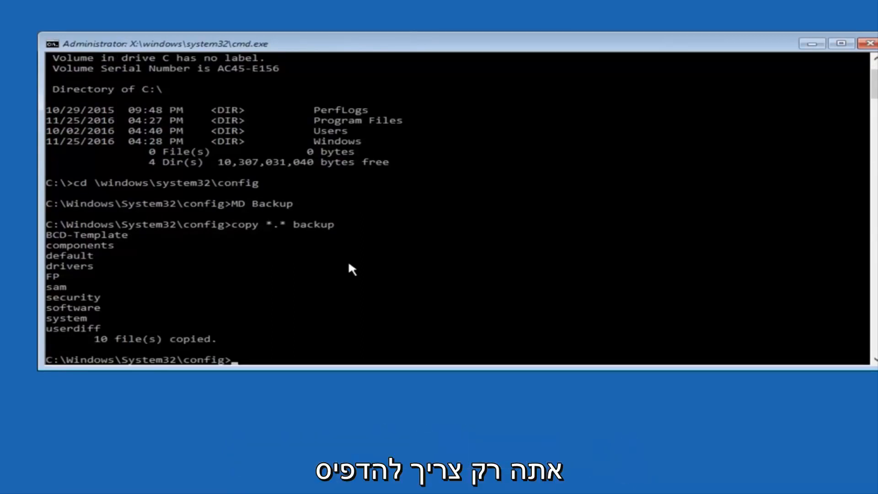
text(CD)
text( re)
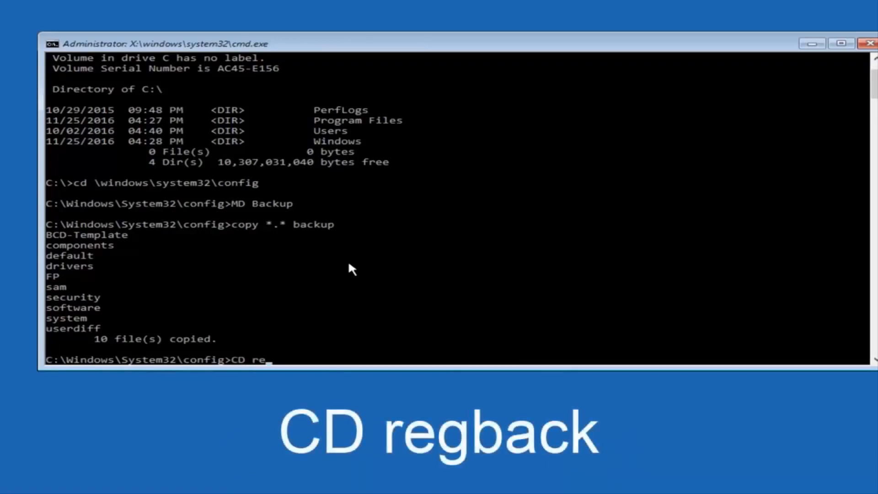
text(g)
text(back)
Enter the RegBack folder and list its five 0-byte registry hive files.
key(Return)
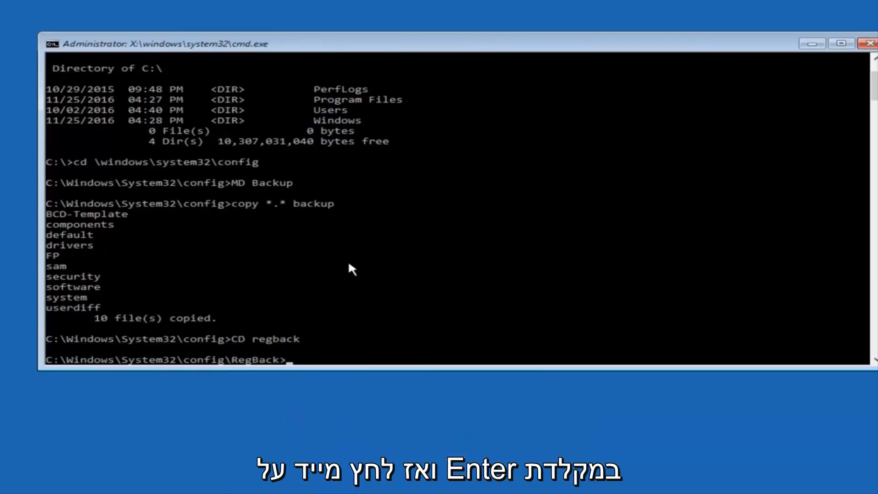
text(dir)
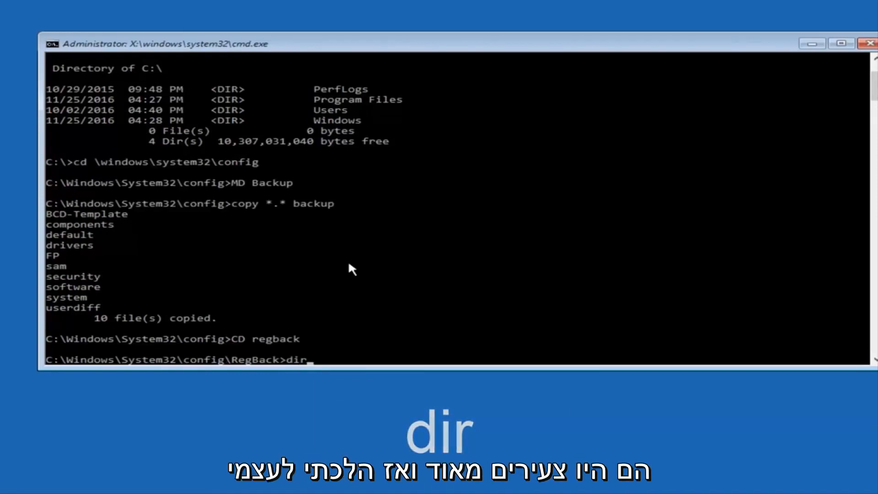
key(Return)
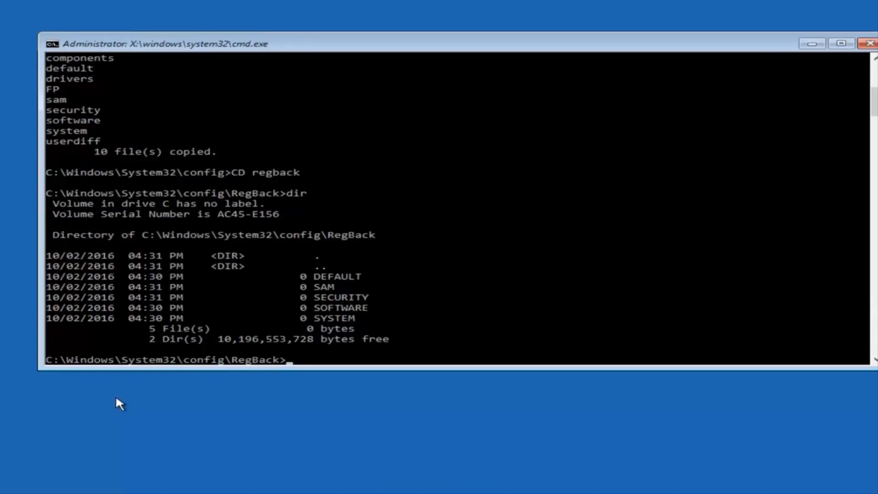
text(co)
Copy the five RegBack hives up into config, answering All to overwrite the originals.
key(BackSpace)
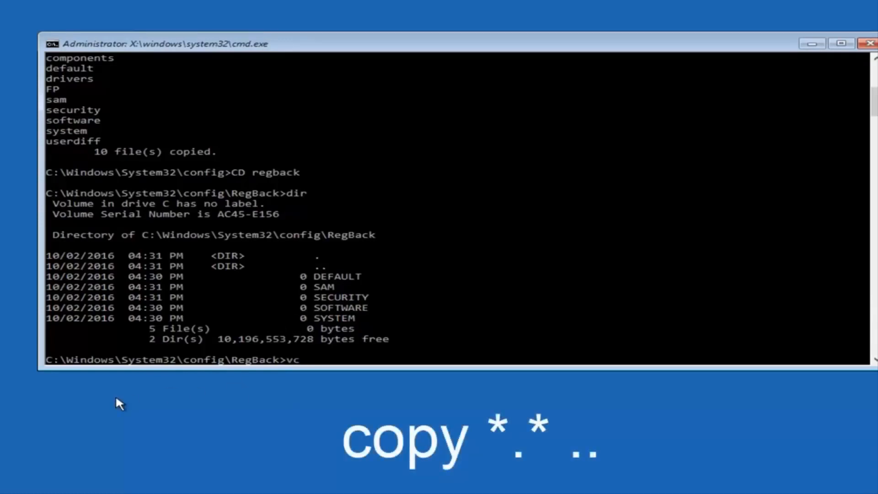
key(BackSpace)
text(copy *)
text(.* ..)
key(Return)
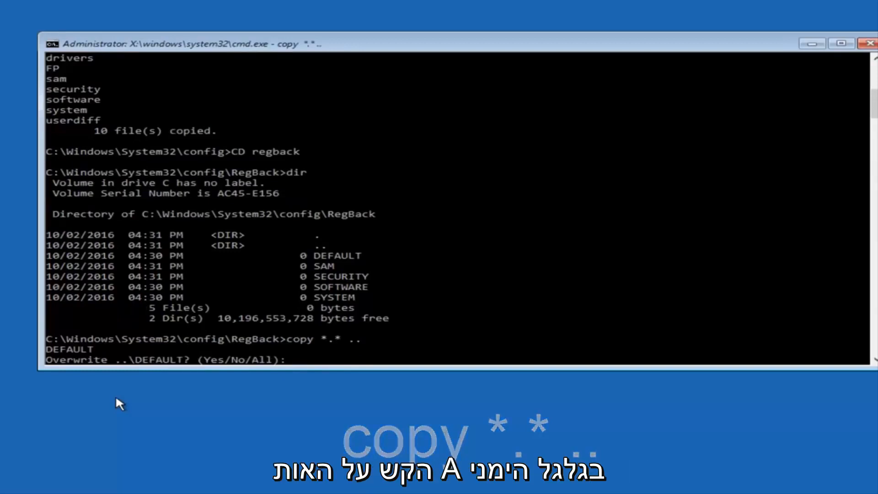
text(A)
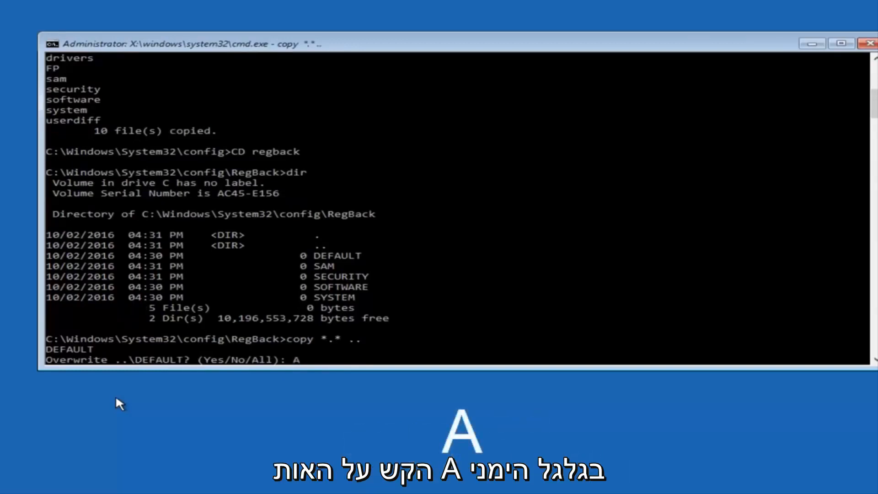
key(Return)
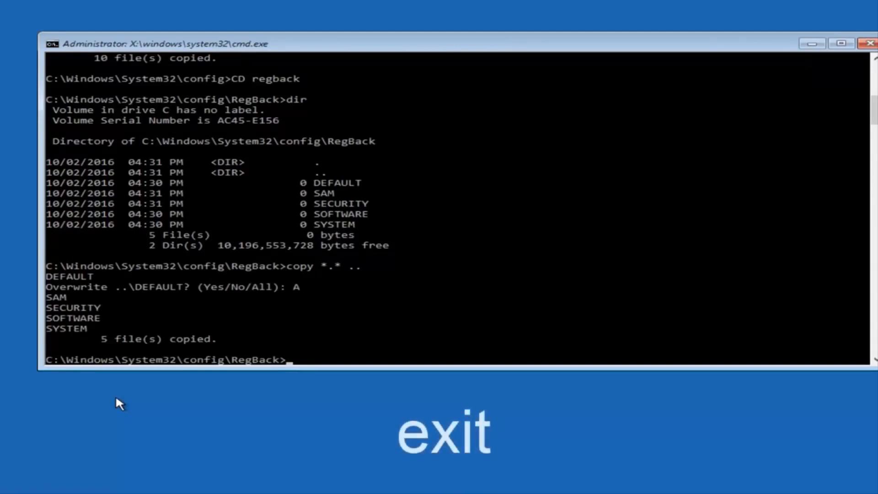
text(exit)
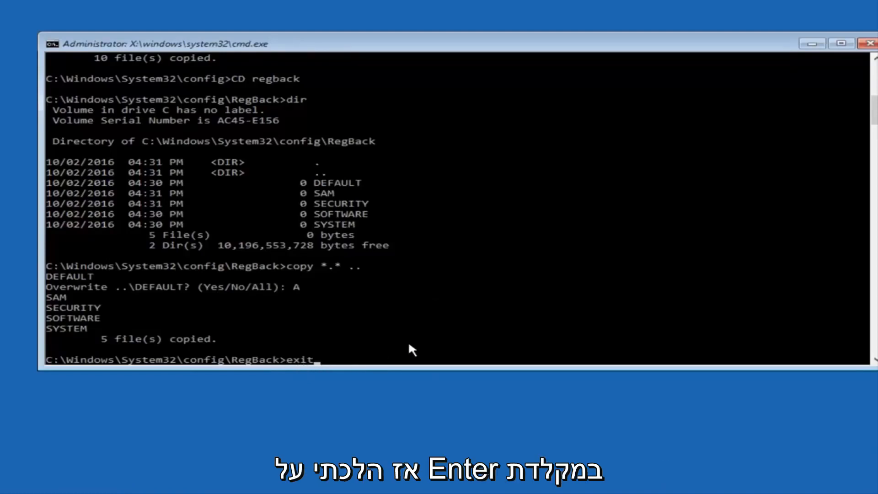
Exit the command prompt to return to the Choose an option screen.
key(Return)
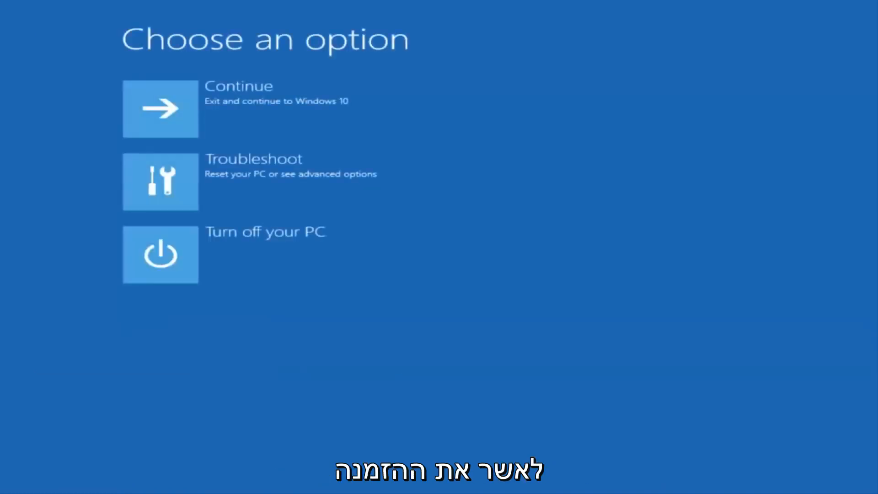